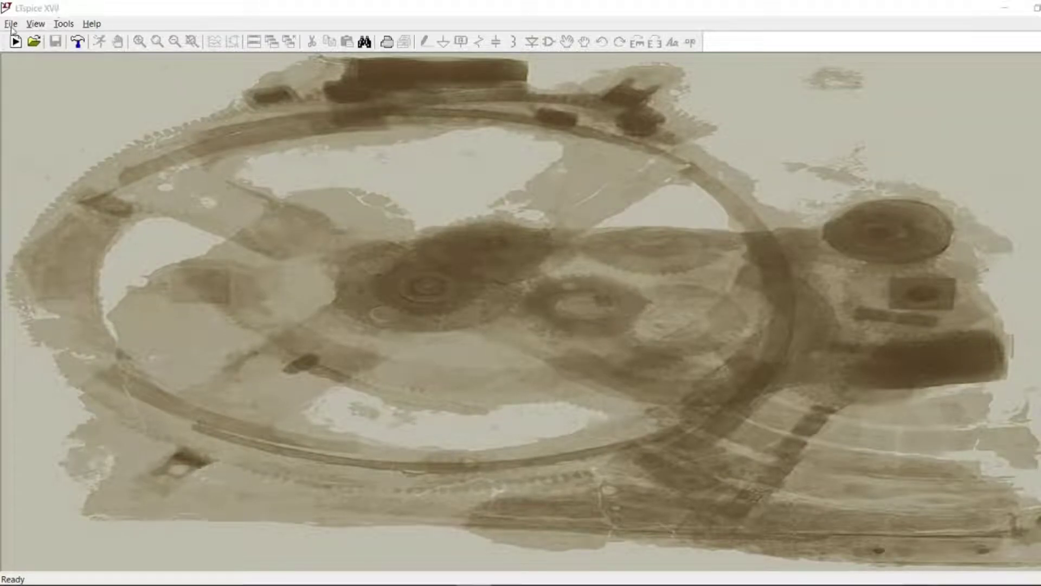
Create a new schematic and place capacitor C1 at the lower right.
{"action": "left_click", "coordinate": [11, 24]}
{"action": "left_click", "coordinate": [20, 40]}
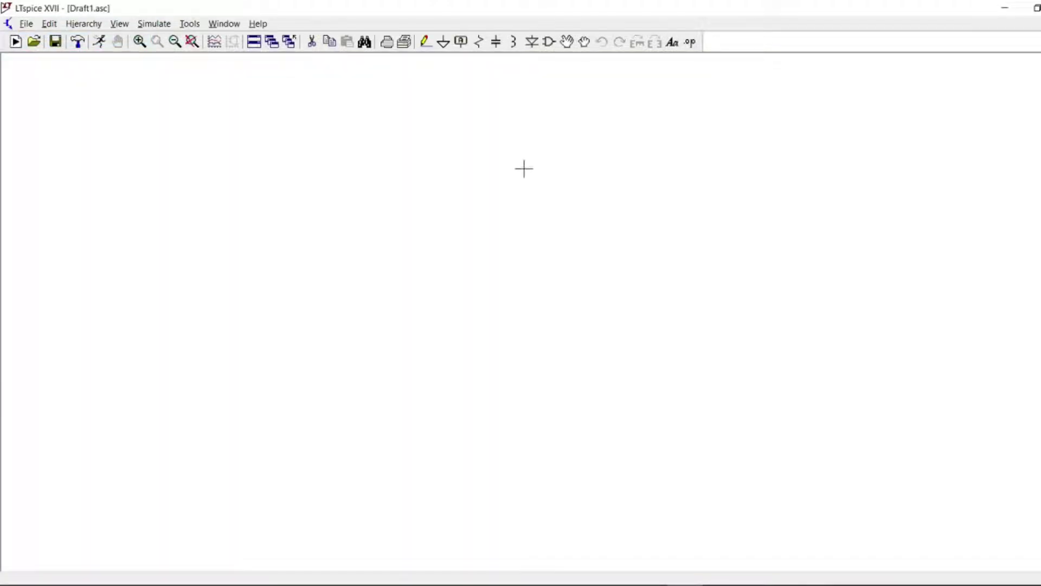
{"action": "left_click", "coordinate": [496, 41]}
{"action": "left_click", "coordinate": [711, 270]}
{"action": "key", "text": "Escape"}
Place resistor R1 near the centre and a ground symbol at the bottom.
{"action": "left_click", "coordinate": [478, 42]}
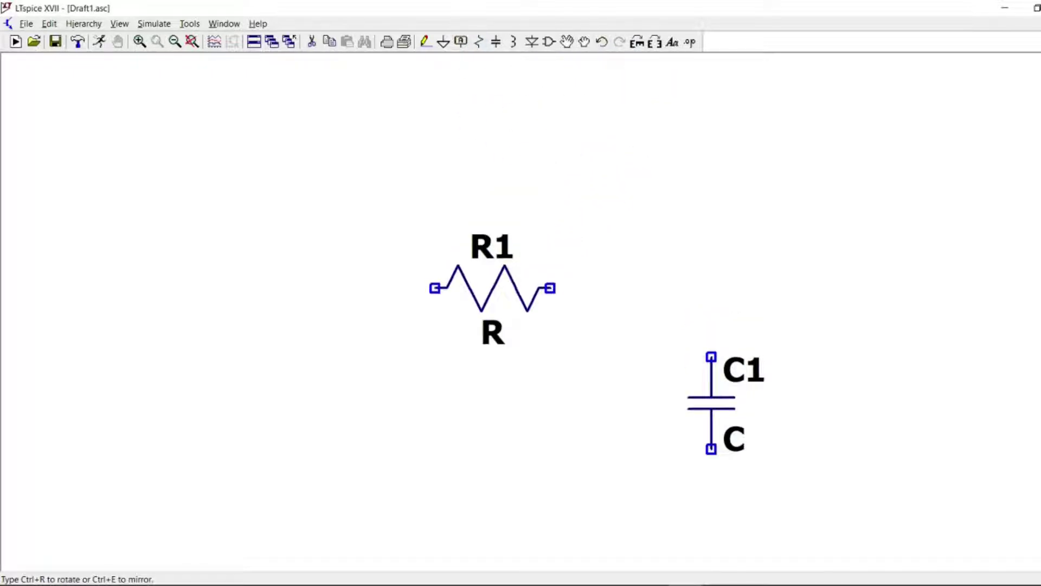
{"action": "left_click", "coordinate": [412, 288]}
{"action": "key", "text": "Escape"}
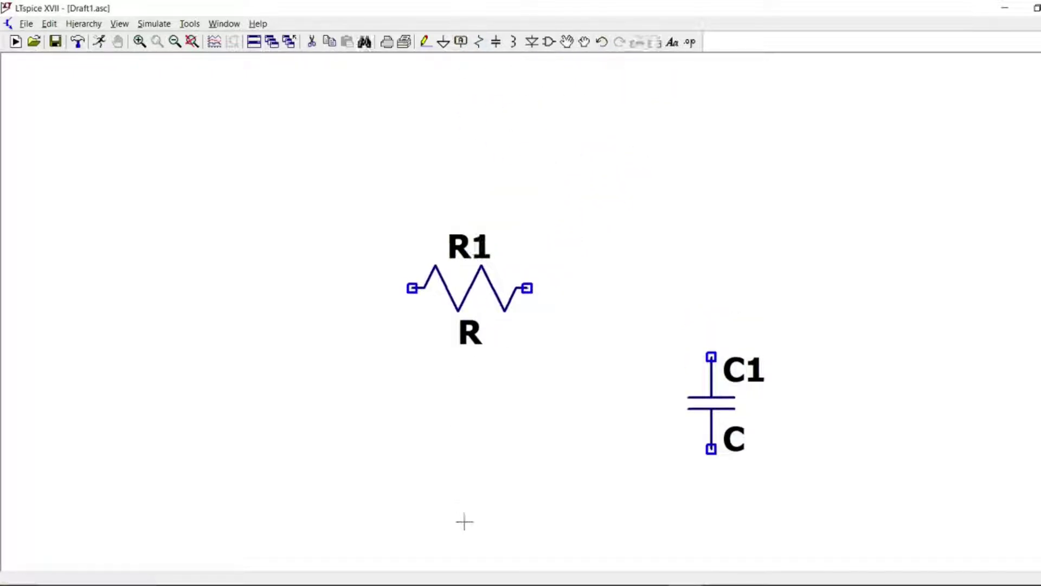
{"action": "key", "text": "g"}
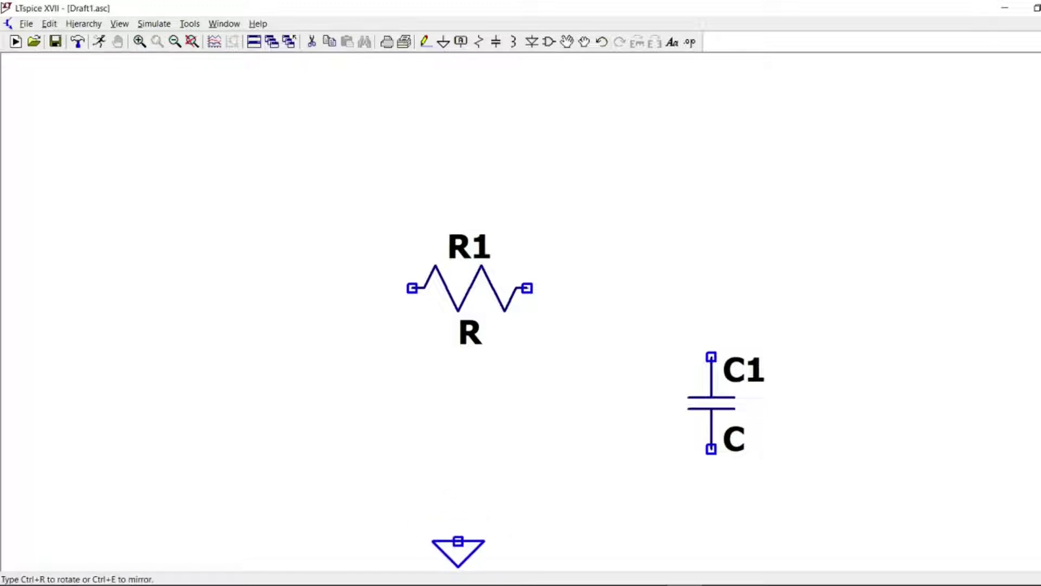
{"action": "left_click", "coordinate": [459, 541]}
{"action": "key", "text": "Escape"}
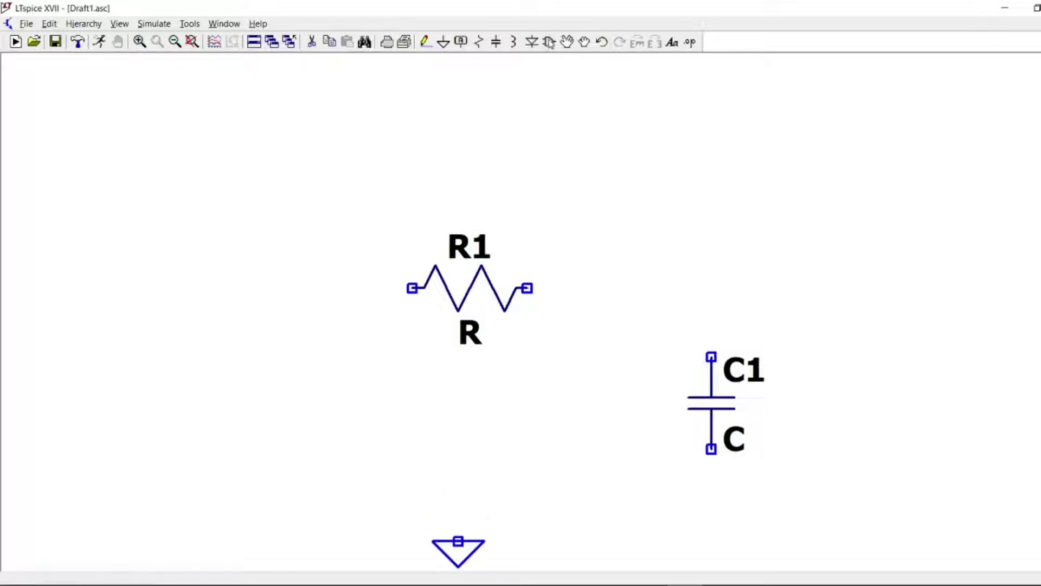
Place voltage source V1 on the left, found by searching 'vol'.
{"action": "left_click", "coordinate": [549, 42]}
{"action": "type", "text": "volt"}
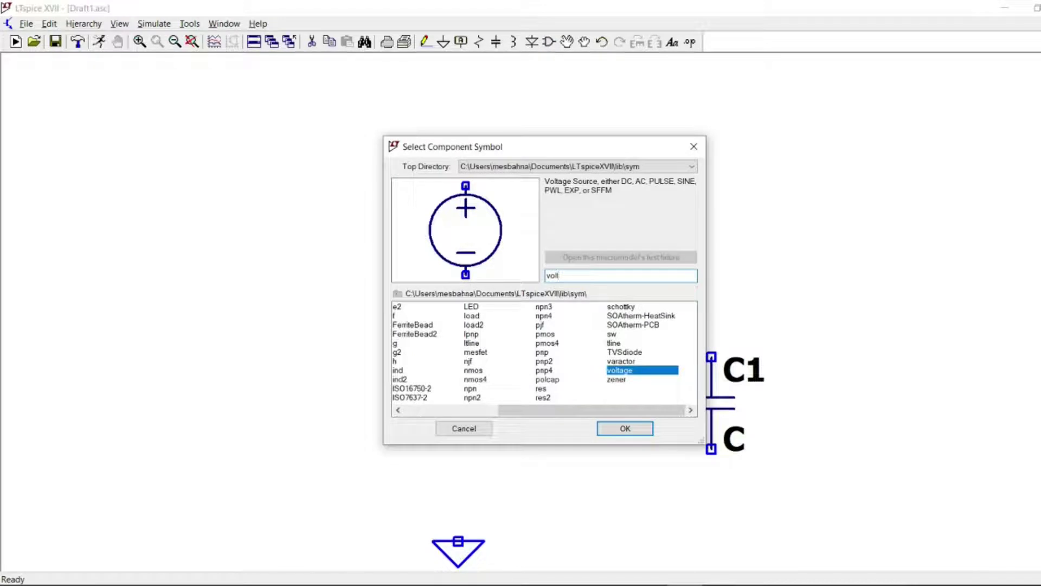
{"action": "key", "text": "Return"}
{"action": "left_click", "coordinate": [182, 333]}
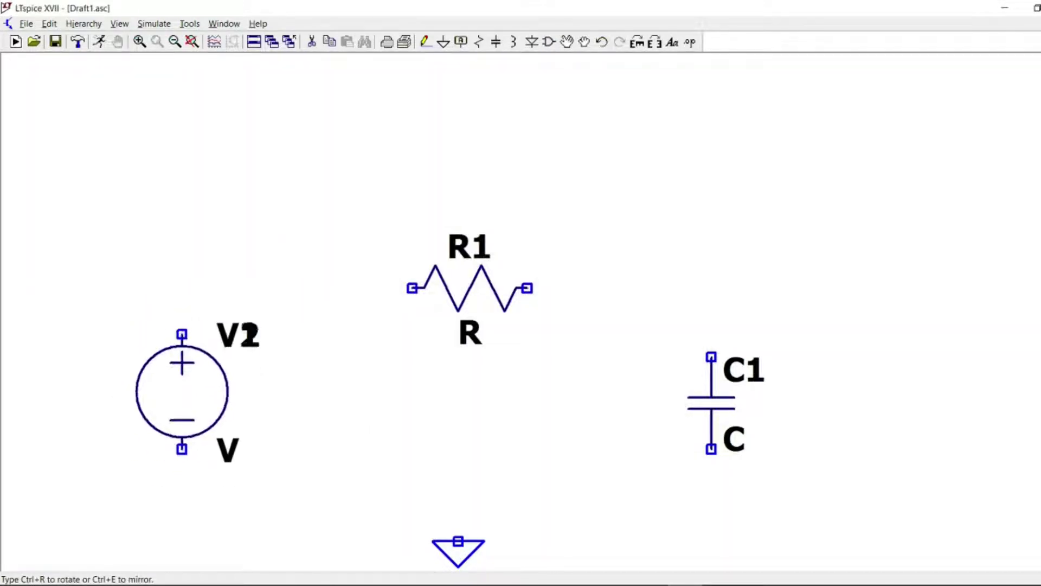
{"action": "key", "text": "Escape"}
{"action": "left_click", "coordinate": [425, 42]}
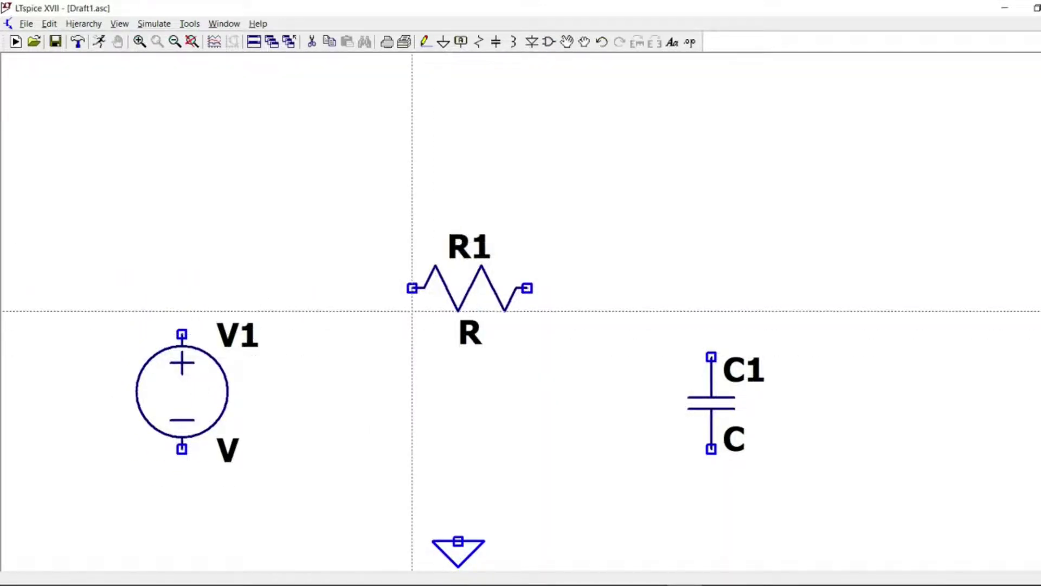
Wire V1, R1 and C1 together into a closed loop.
{"action": "left_click", "coordinate": [412, 288]}
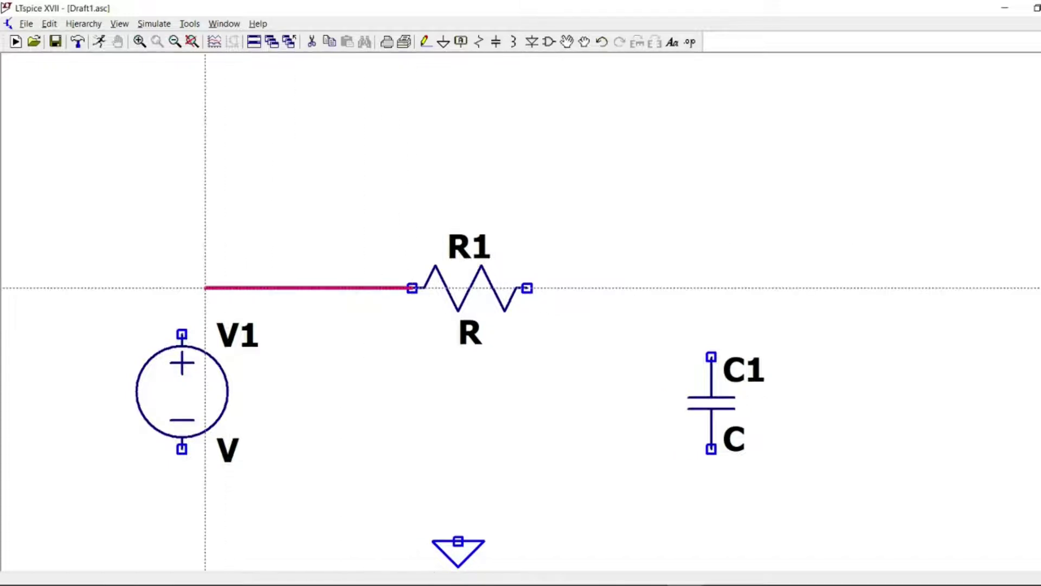
{"action": "left_click", "coordinate": [182, 333]}
{"action": "left_click", "coordinate": [526, 288]}
{"action": "left_click", "coordinate": [712, 357]}
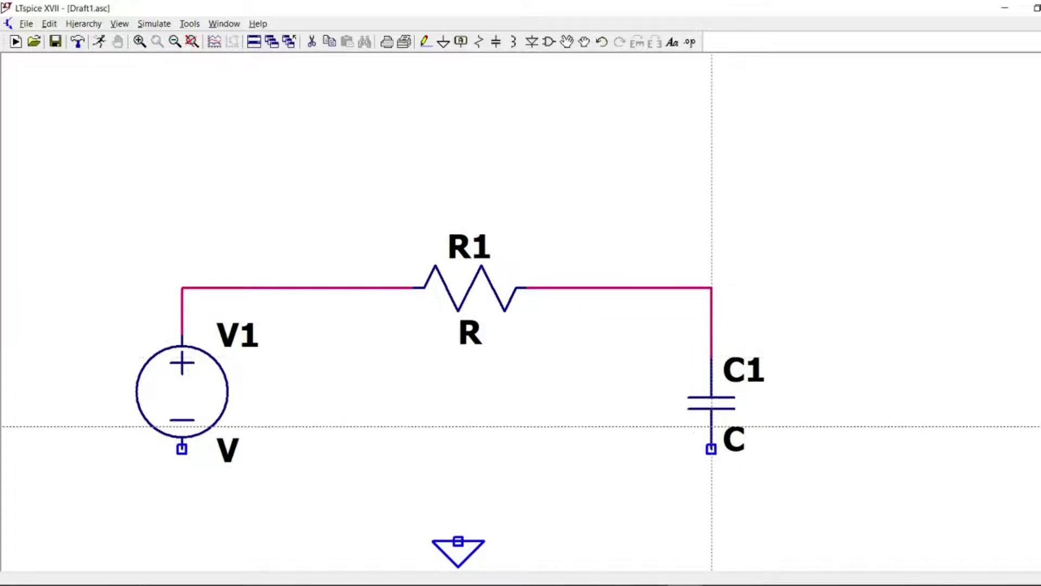
{"action": "left_click", "coordinate": [712, 449]}
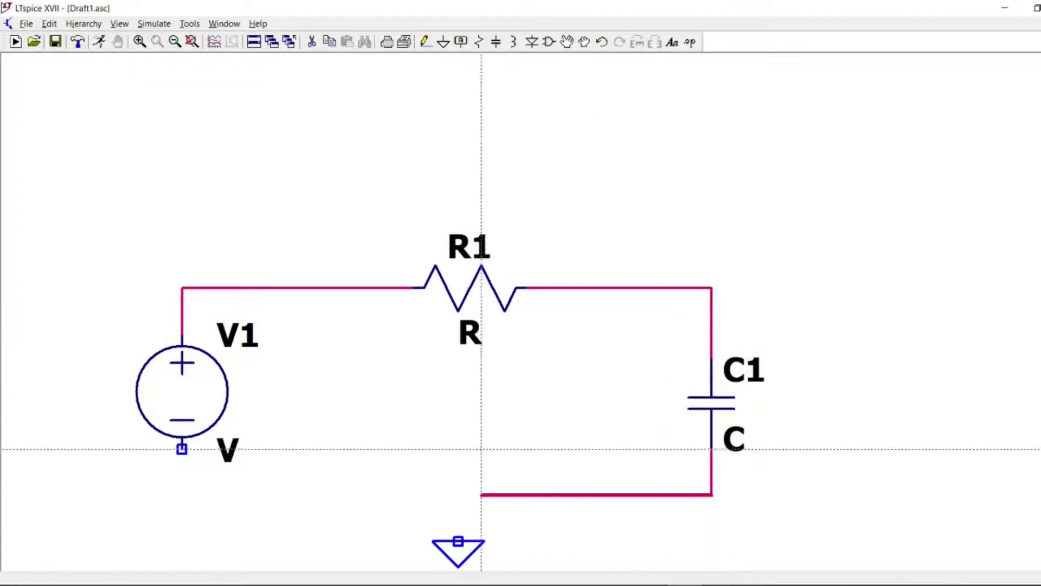
{"action": "left_click", "coordinate": [181, 494]}
{"action": "left_click", "coordinate": [181, 448]}
Connect the ground symbol to the bottom wire of the loop.
{"action": "left_click_drag", "start_coordinate": [481, 494], "coordinate": [480, 191]}
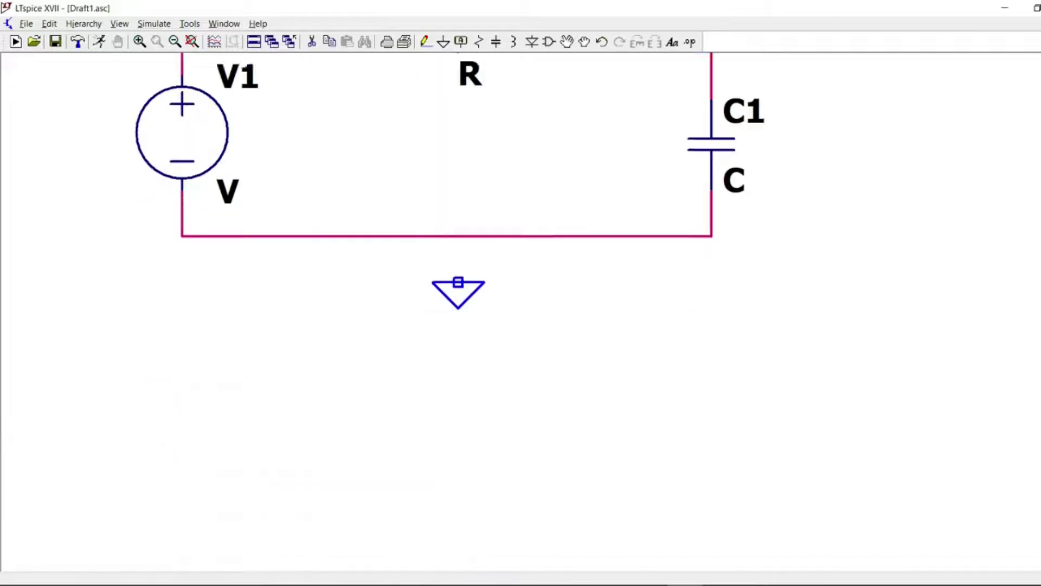
{"action": "scroll", "coordinate": [481, 184], "scroll_direction": "down", "scroll_amount": 1}
{"action": "left_click_drag", "start_coordinate": [481, 144], "coordinate": [481, 285]}
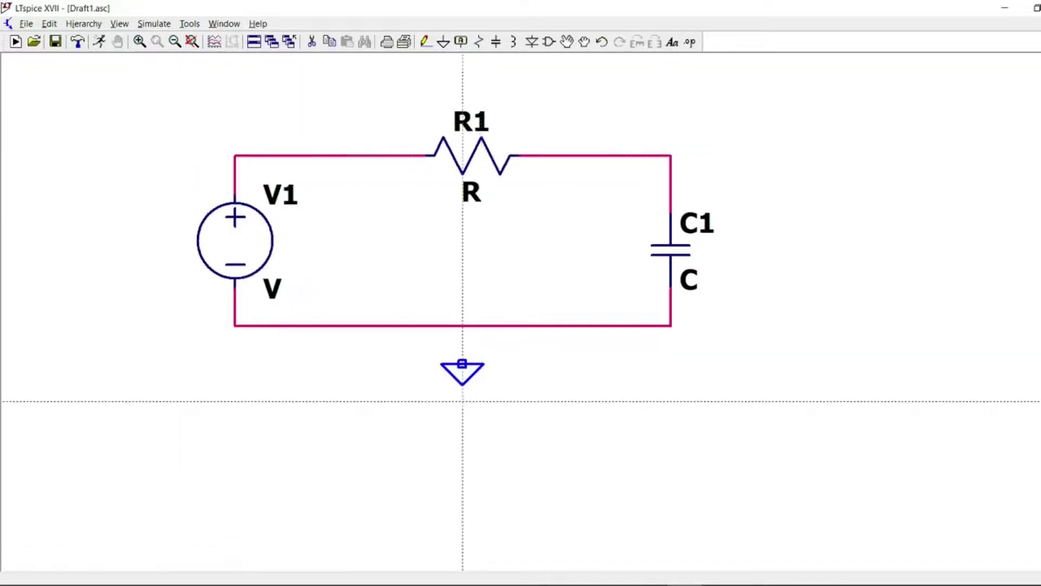
{"action": "left_click", "coordinate": [462, 363]}
{"action": "left_click", "coordinate": [462, 326]}
{"action": "key", "text": "Escape"}
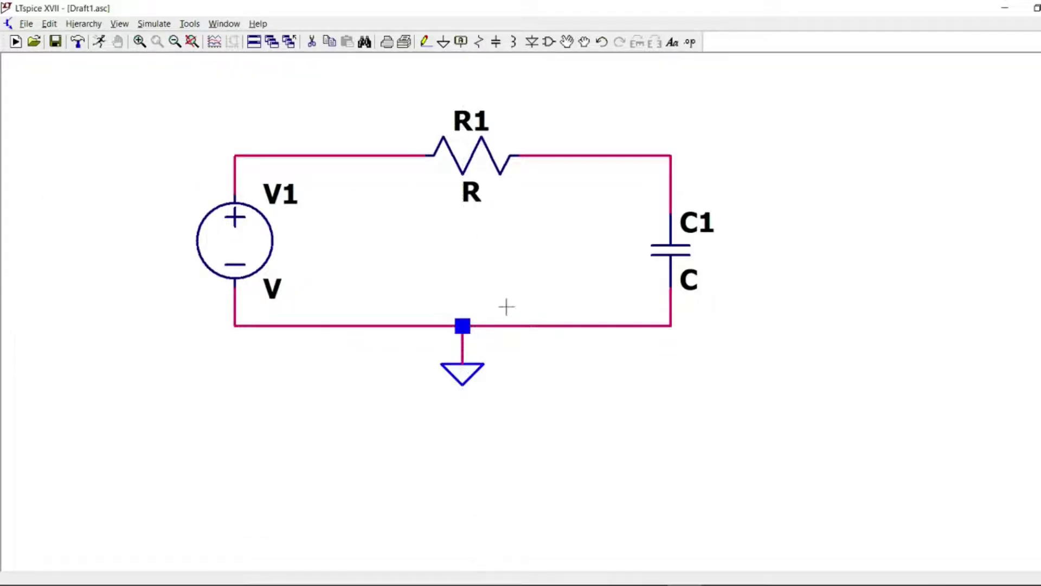
Give C1 a capacitance of 1u and R1 a resistance of 10k.
{"action": "right_click", "coordinate": [674, 246]}
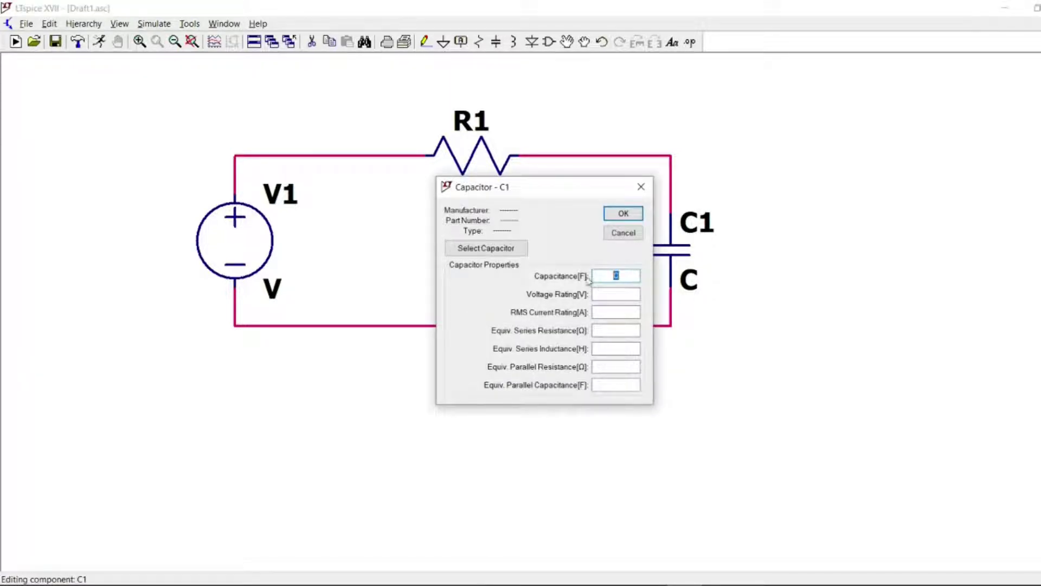
{"action": "type", "text": "1u"}
{"action": "left_click", "coordinate": [623, 213]}
{"action": "right_click", "coordinate": [514, 161]}
{"action": "type", "text": "10k"}
{"action": "key", "text": "Return"}
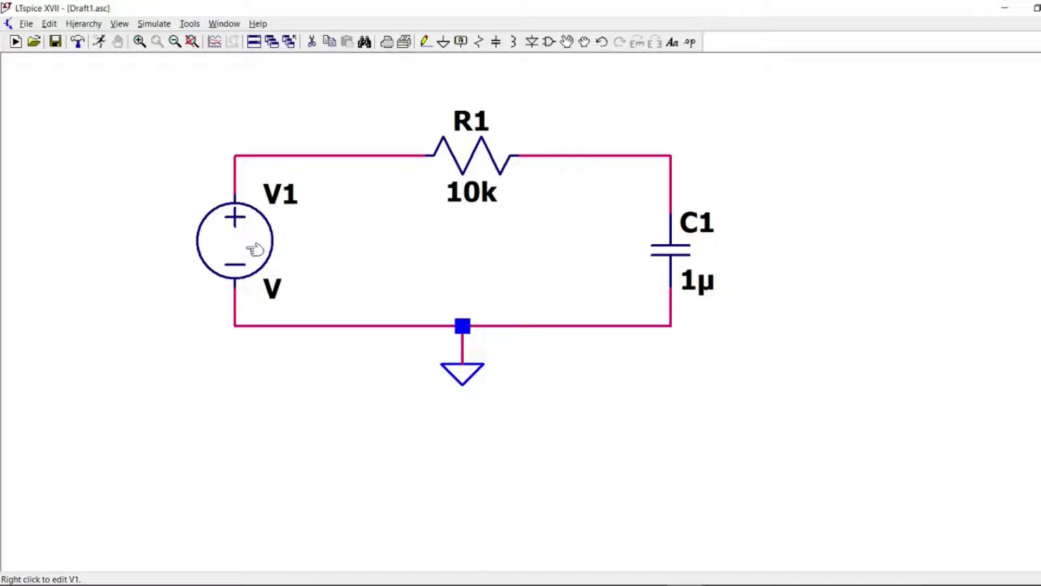
Make V1 a PULSE source with Vinitial 0, Von 5 and Tdelay 0.
{"action": "right_click", "coordinate": [254, 249]}
{"action": "left_click", "coordinate": [637, 323]}
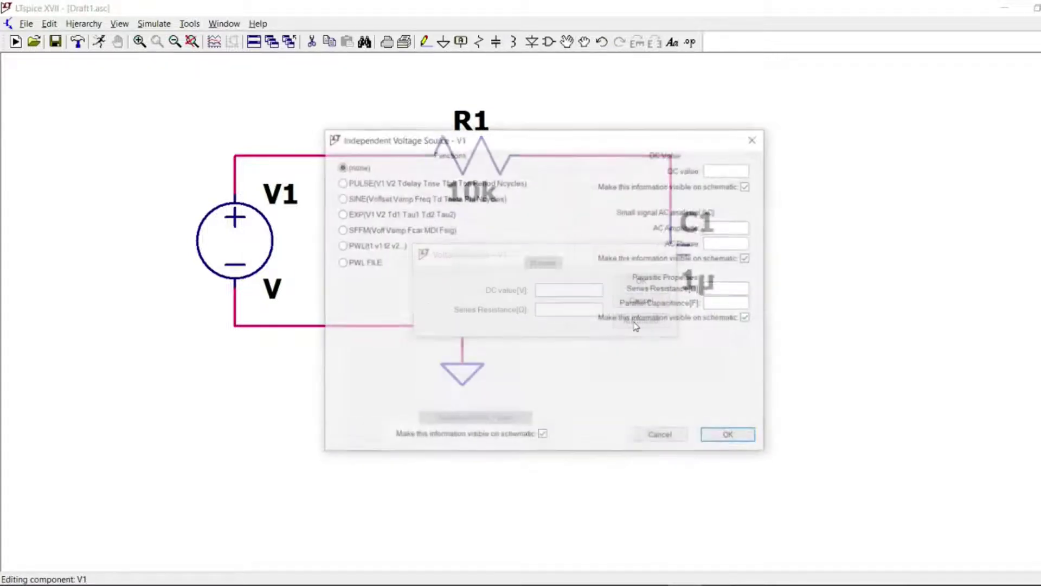
{"action": "left_click", "coordinate": [347, 185]}
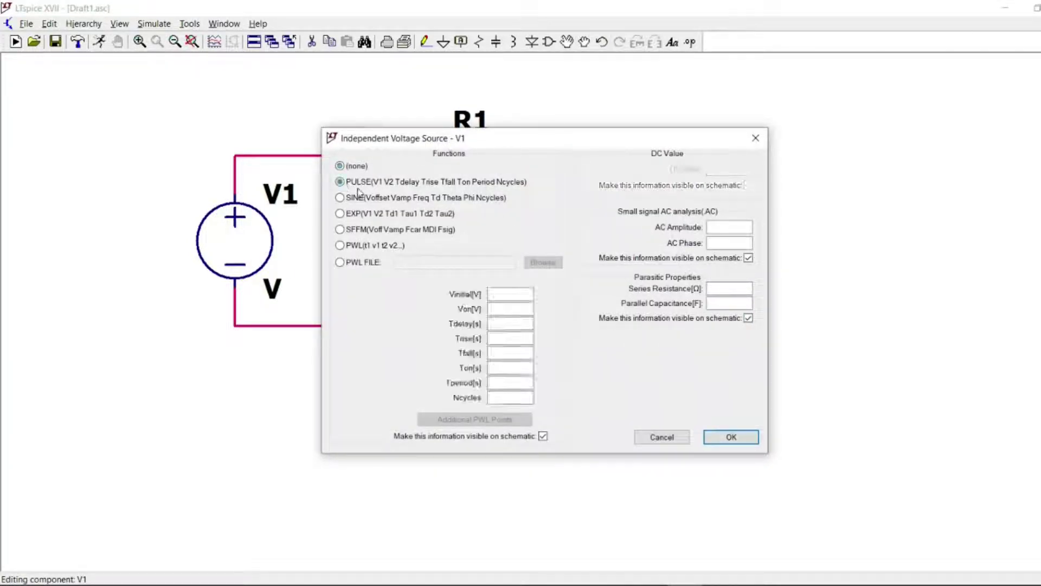
{"action": "left_click", "coordinate": [516, 295]}
{"action": "type", "text": "0"}
{"action": "left_click", "coordinate": [518, 308]}
{"action": "type", "text": "6"}
{"action": "key", "text": "BackSpace"}
{"action": "type", "text": "5"}
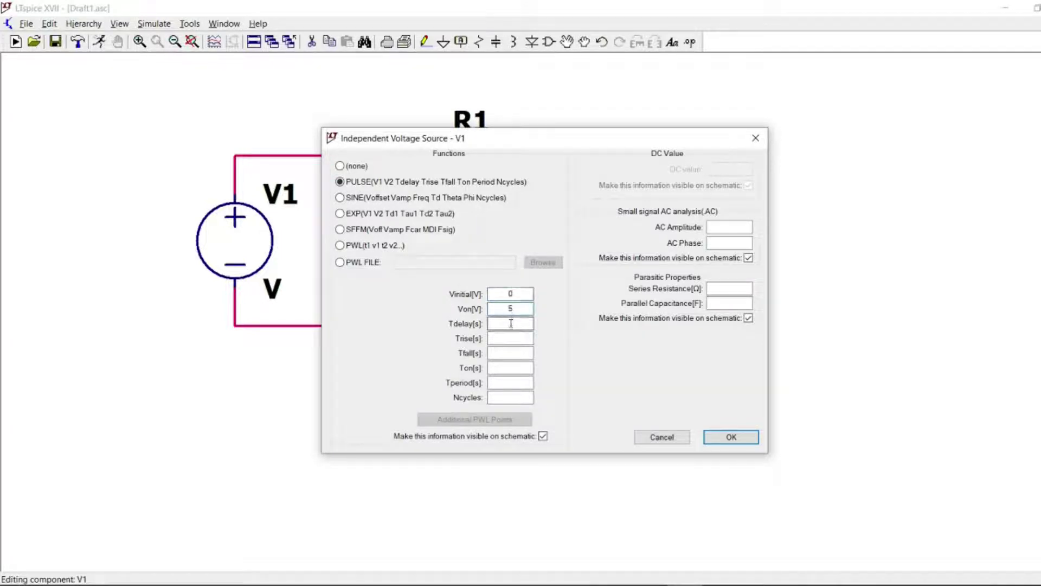
{"action": "left_click", "coordinate": [511, 324]}
{"action": "type", "text": "0"}
Set pulse Trise and Tfall 1n, Ton 100m, Tperiod 1 and Ncycles 1, and apply.
{"action": "left_click", "coordinate": [521, 339]}
{"action": "type", "text": "1n"}
{"action": "left_click", "coordinate": [510, 355]}
{"action": "type", "text": "1n"}
{"action": "left_click", "coordinate": [517, 367]}
{"action": "type", "text": "100m"}
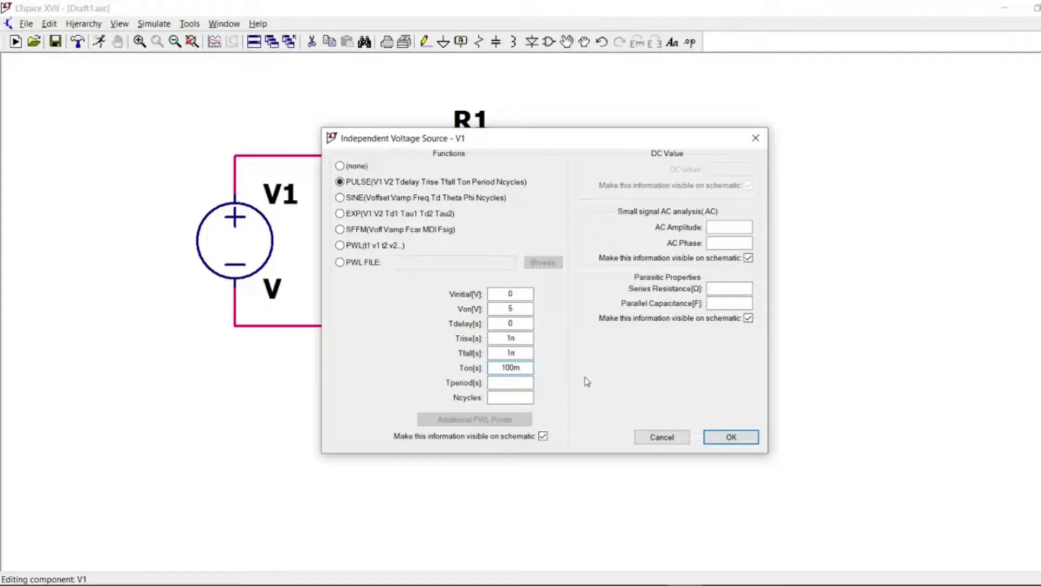
{"action": "left_click", "coordinate": [517, 384]}
{"action": "type", "text": "1"}
{"action": "key", "text": "Tab"}
{"action": "type", "text": "1"}
{"action": "left_click", "coordinate": [730, 438]}
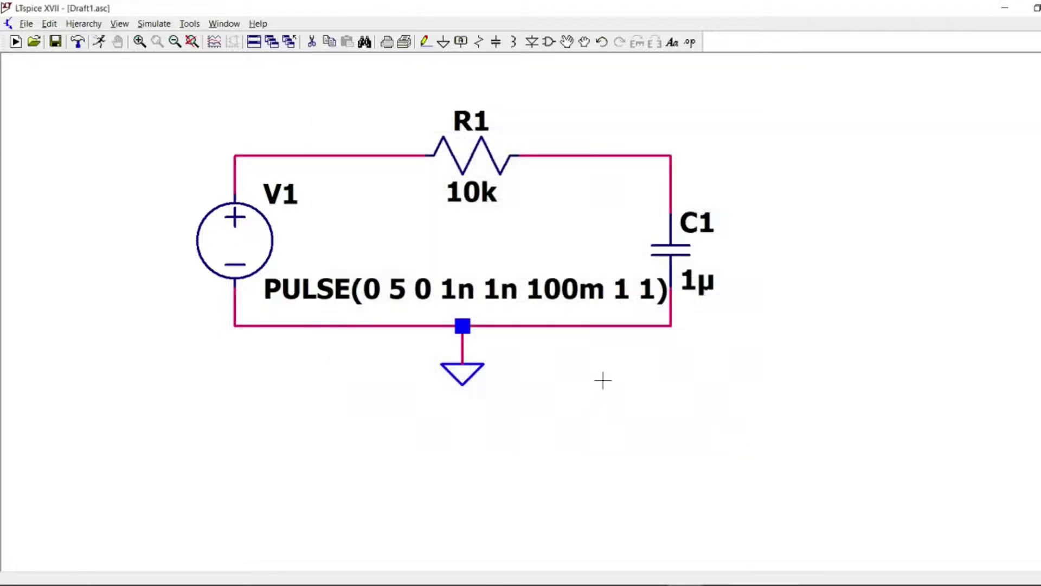
Move the PULSE text label below the ground symbol.
{"action": "left_click", "coordinate": [572, 46]}
{"action": "left_click", "coordinate": [542, 297]}
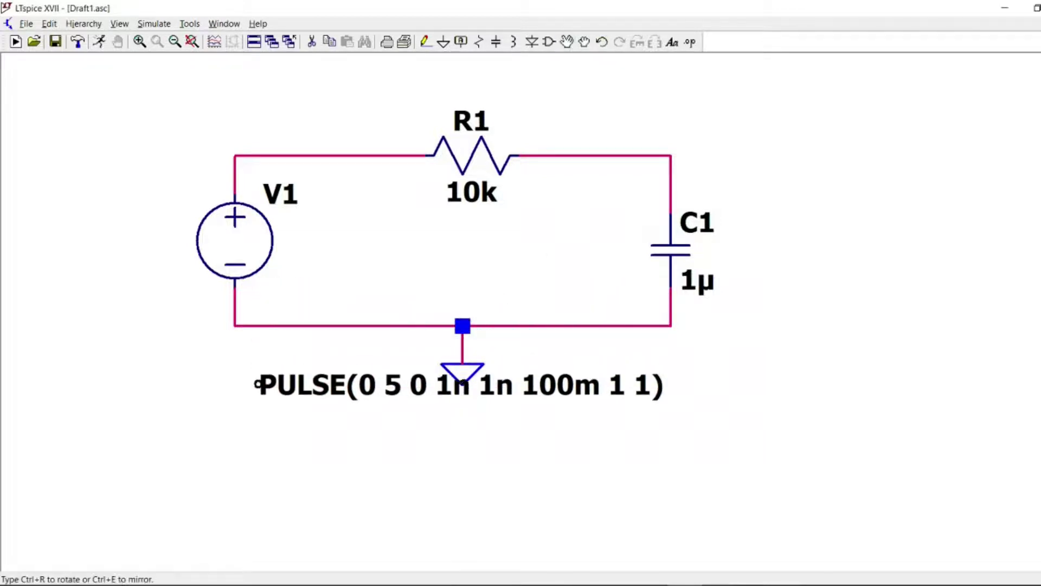
{"action": "left_click", "coordinate": [248, 424]}
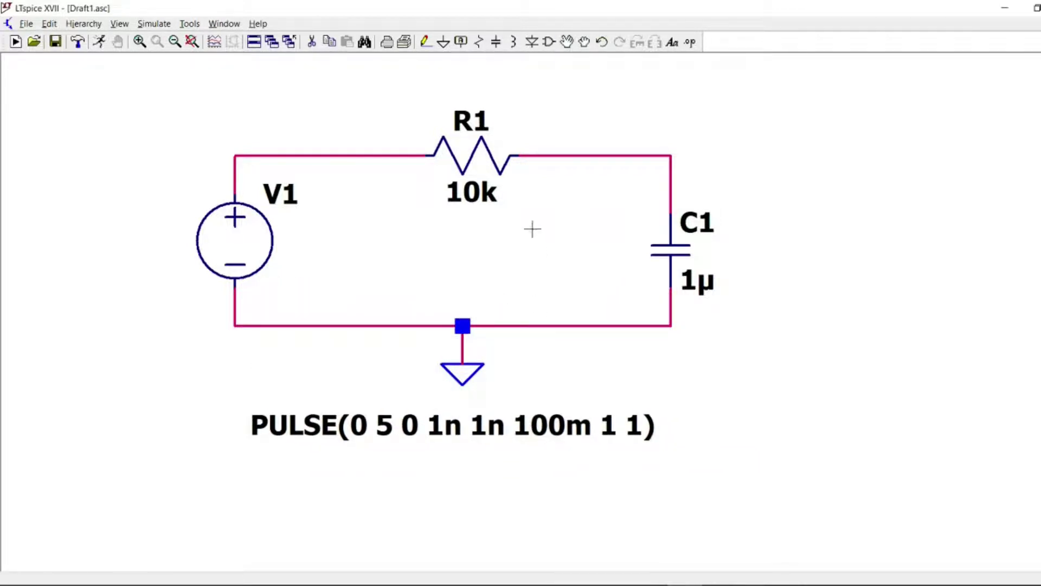
{"action": "left_click", "coordinate": [156, 24]}
Add a .tran directive with stop time 300m, start 0, startup at 0 V, below PULSE.
{"action": "left_click", "coordinate": [169, 141]}
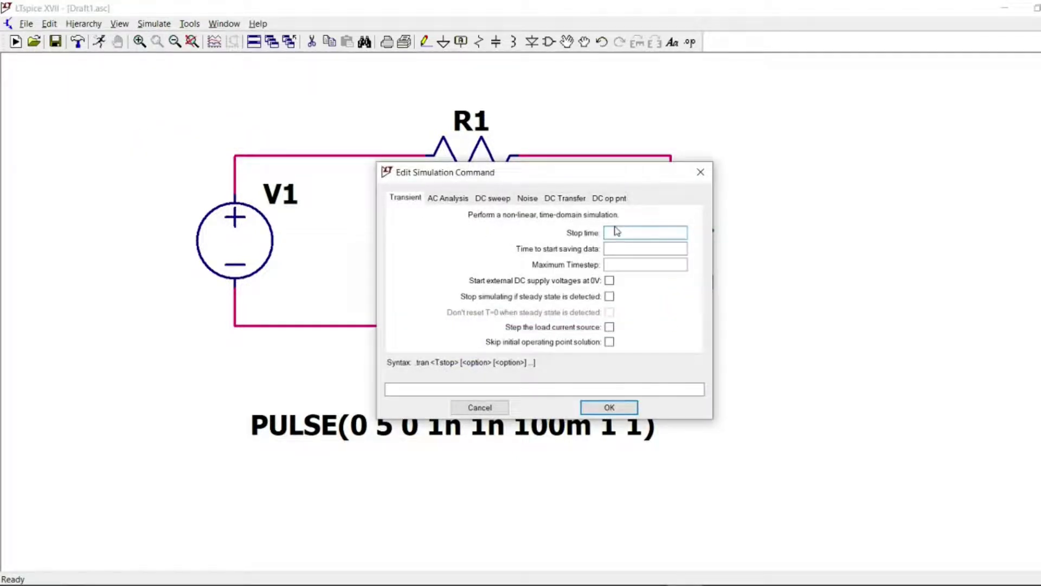
{"action": "type", "text": "300m"}
{"action": "left_click", "coordinate": [643, 248]}
{"action": "type", "text": "0"}
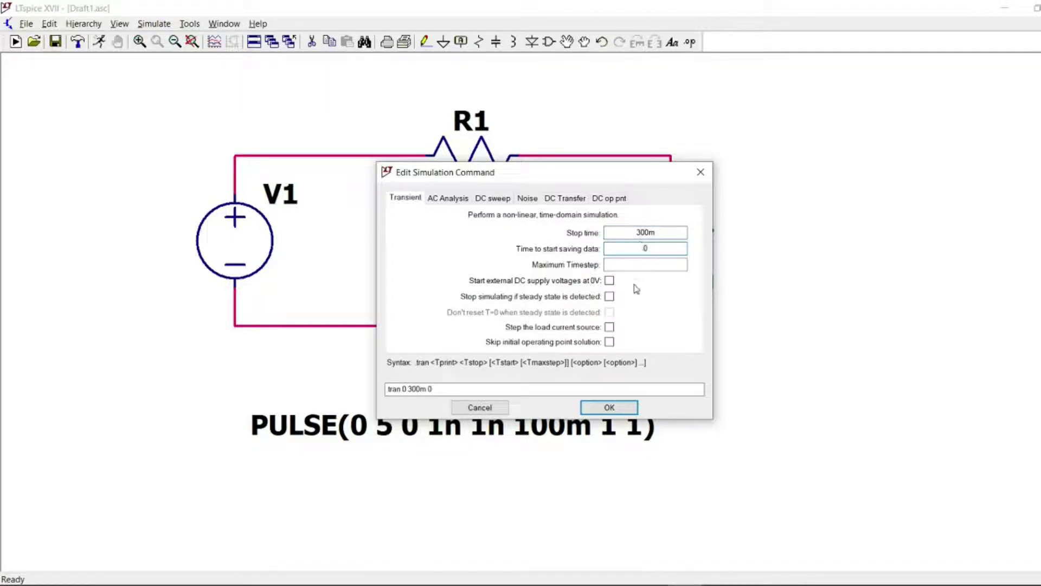
{"action": "left_click", "coordinate": [609, 282]}
{"action": "left_click", "coordinate": [609, 407]}
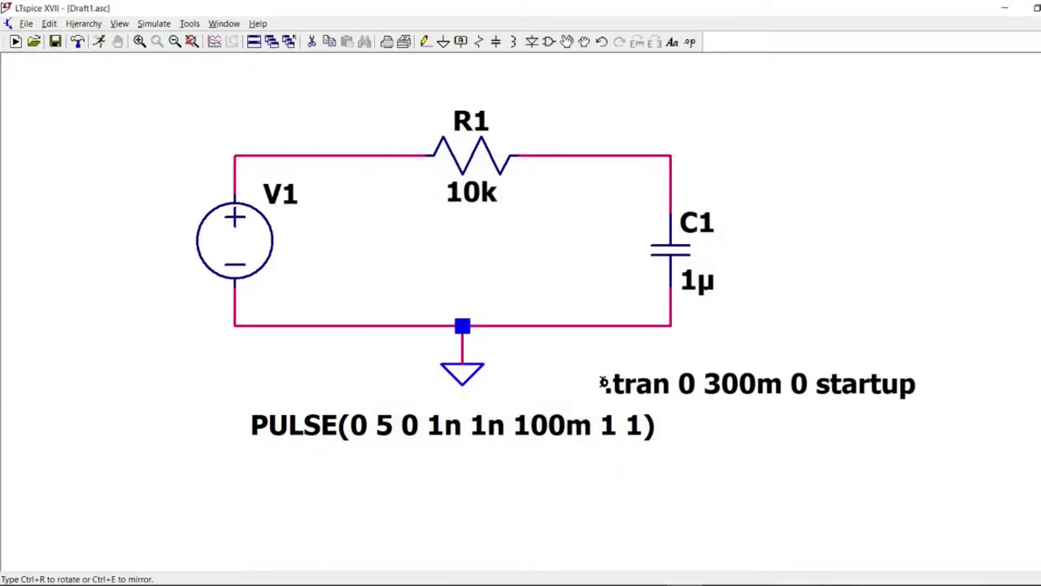
{"action": "left_click", "coordinate": [345, 467]}
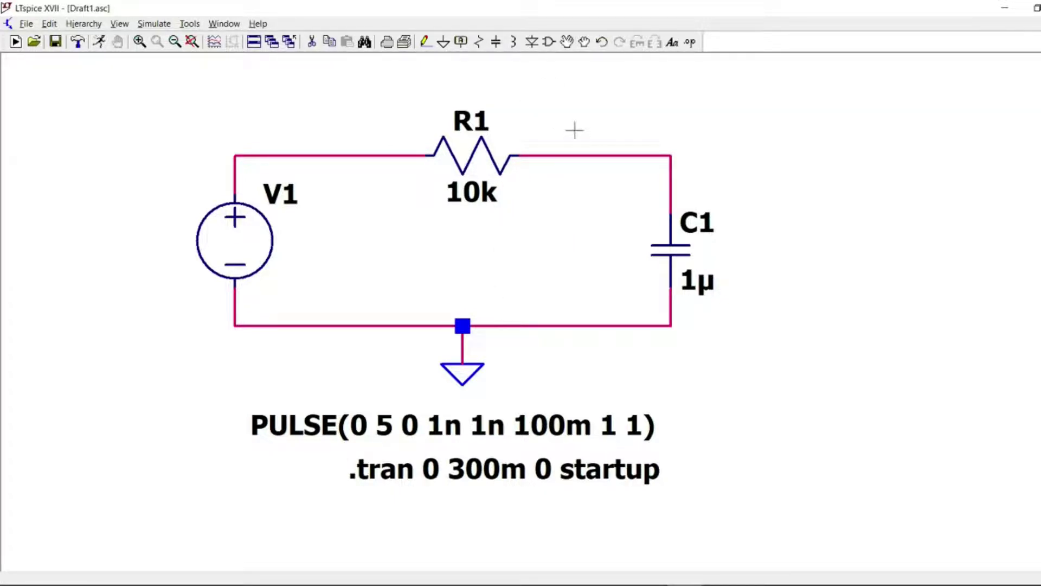
Label the top-left wire as net VIN.
{"action": "left_click", "coordinate": [460, 44]}
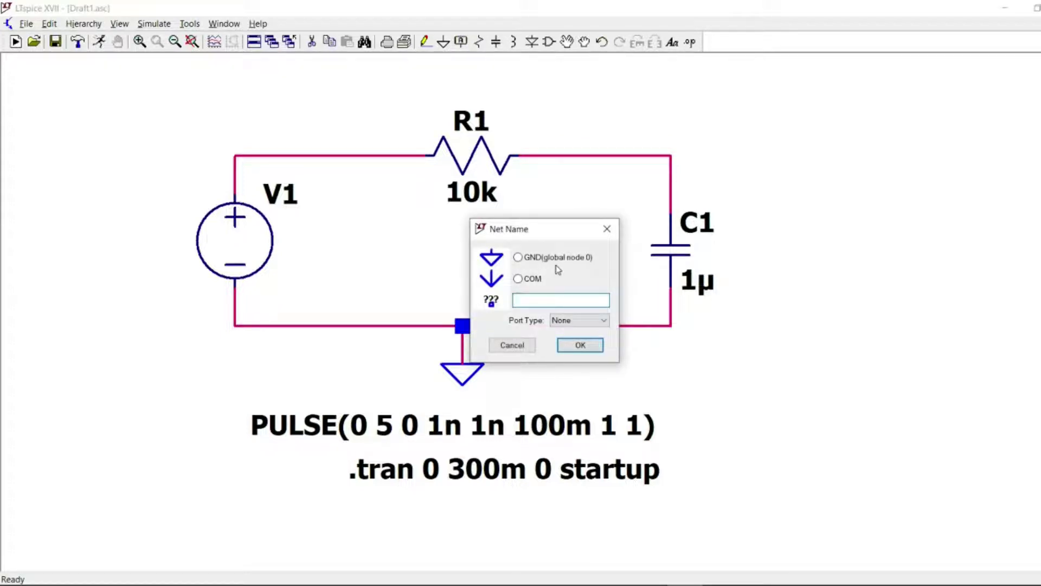
{"action": "type", "text": "VIN"}
{"action": "left_click", "coordinate": [580, 345]}
{"action": "left_click", "coordinate": [253, 368]}
{"action": "key", "text": "Escape"}
Label the capacitor's top wire as net VOUT and run the simulation.
{"action": "left_click", "coordinate": [465, 43]}
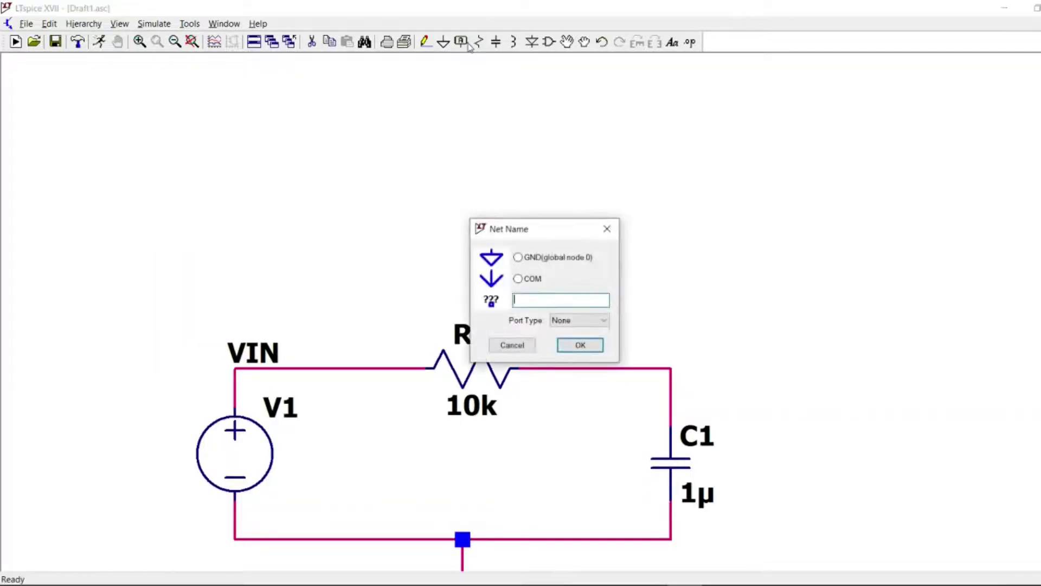
{"action": "type", "text": "VOUT"}
{"action": "key", "text": "BackSpace"}
{"action": "key", "text": "BackSpace"}
{"action": "key", "text": "BackSpace"}
{"action": "type", "text": "OUT"}
{"action": "left_click", "coordinate": [579, 345]}
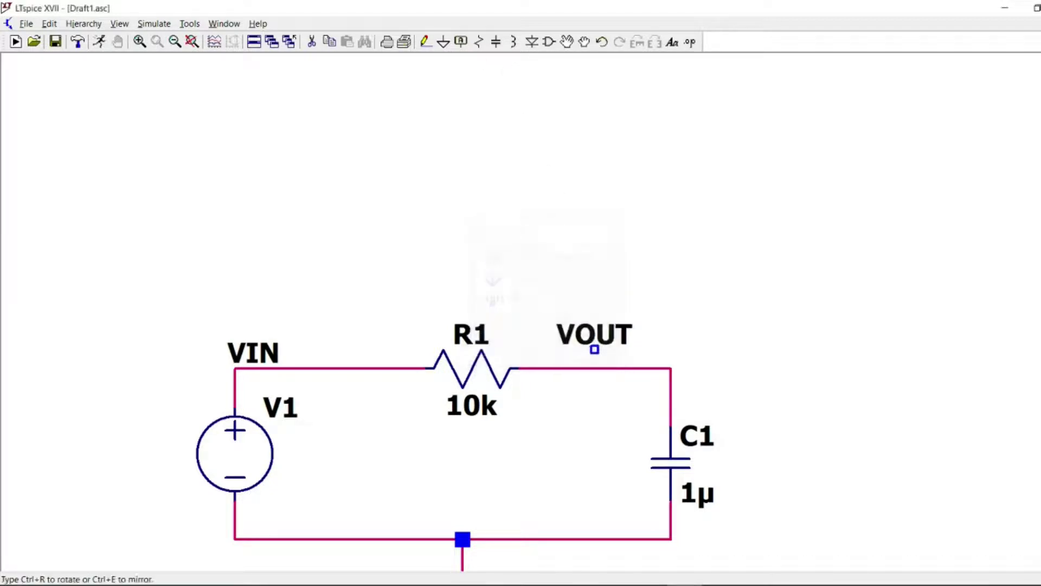
{"action": "left_click", "coordinate": [632, 368]}
{"action": "key", "text": "Escape"}
{"action": "left_click", "coordinate": [99, 42]}
{"action": "left_click", "coordinate": [360, 332]}
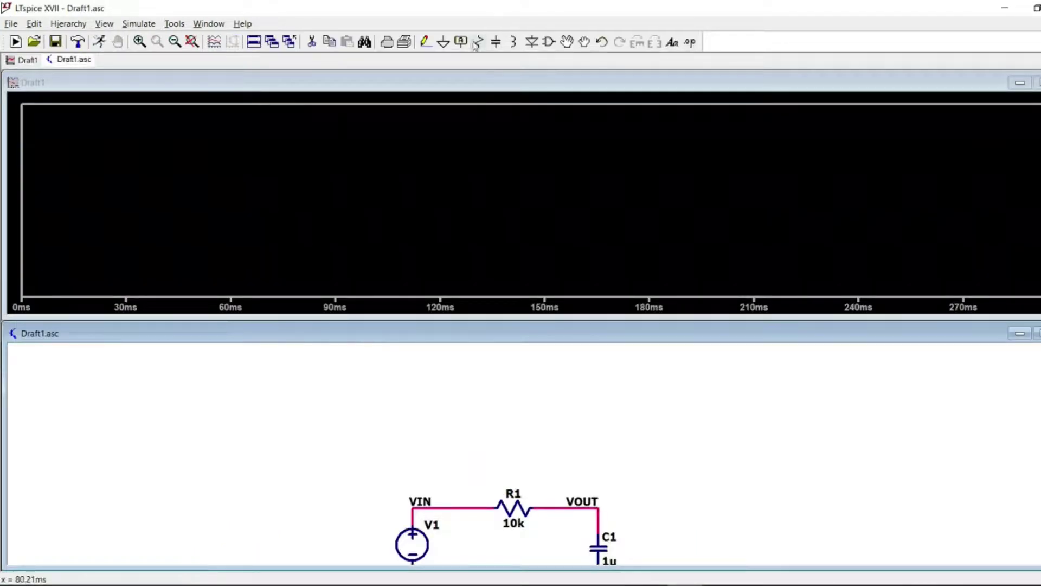
Fit the schematic to its pane and probe the VIN node to plot V(vin).
{"action": "left_click", "coordinate": [192, 44]}
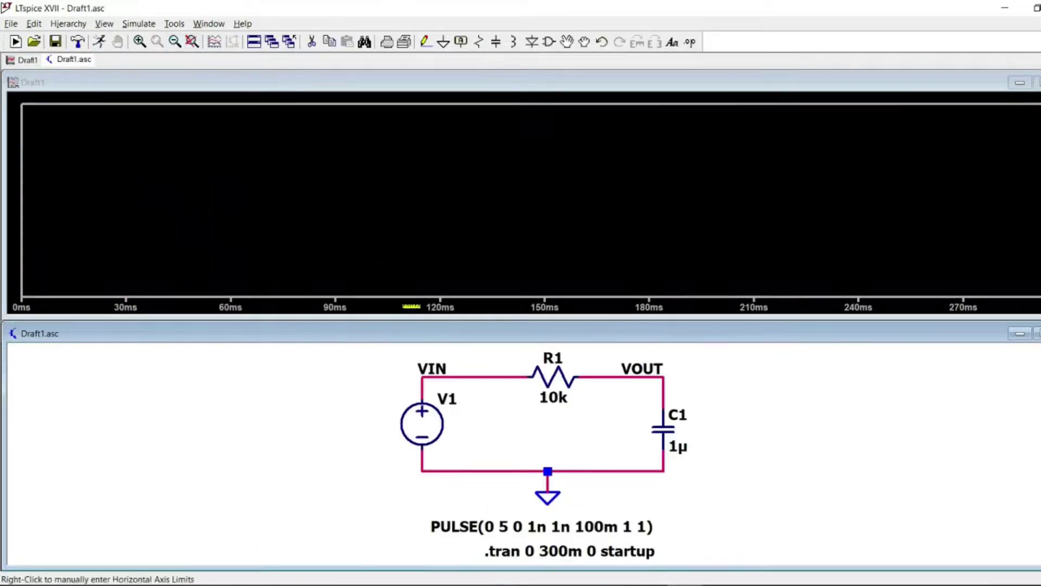
{"action": "left_click", "coordinate": [471, 376]}
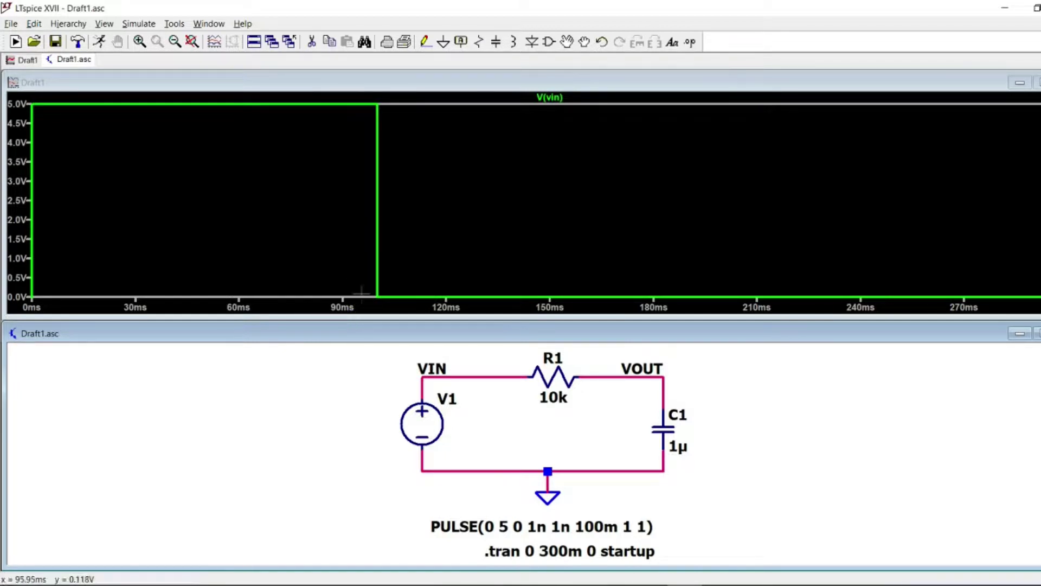
Set the time axis to 10 ms ticks and probe VOUT to add V(vout).
{"action": "right_click", "coordinate": [342, 307]}
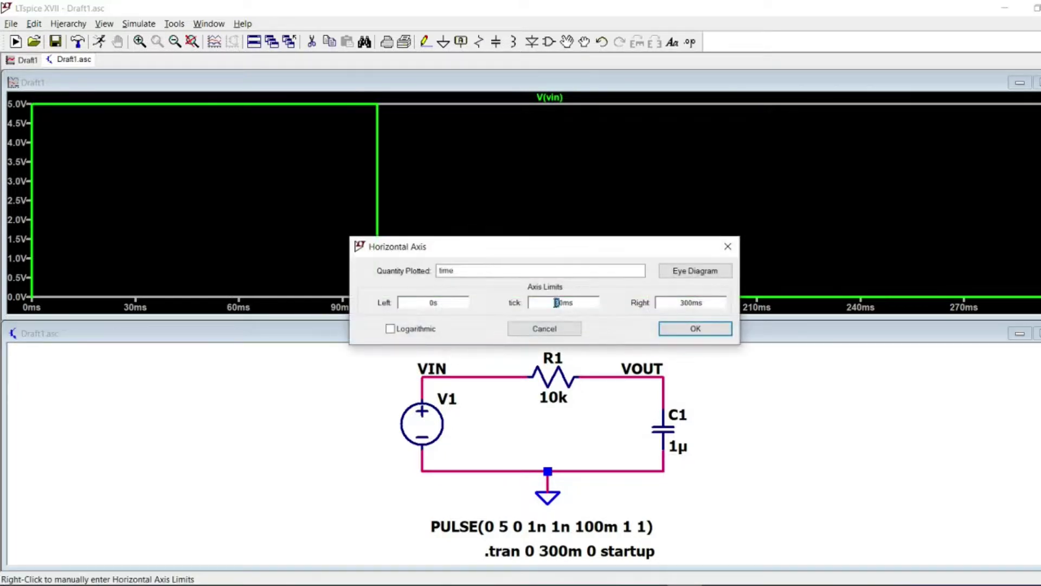
{"action": "key", "text": "Return"}
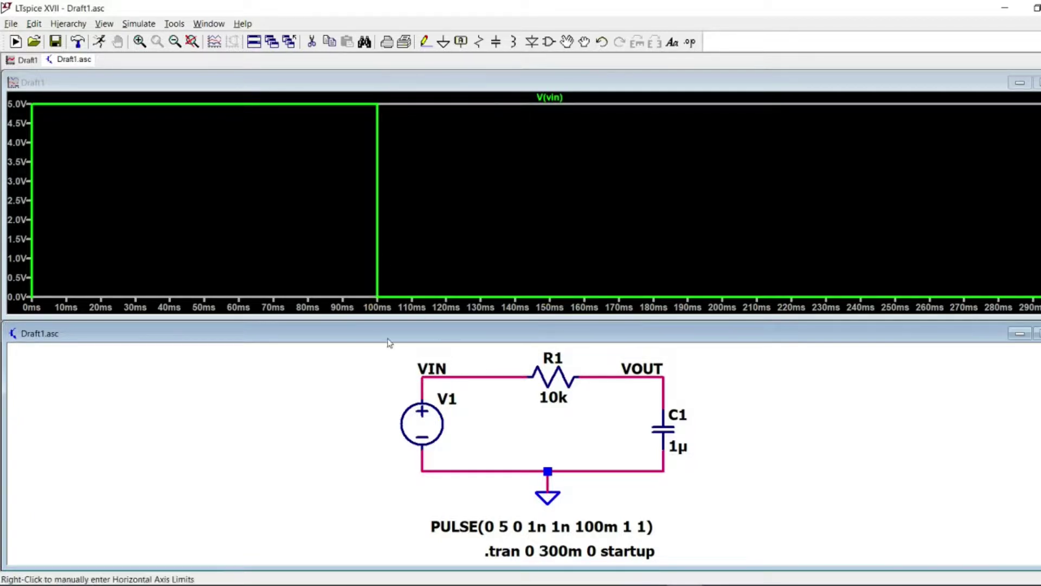
{"action": "left_click", "coordinate": [613, 369]}
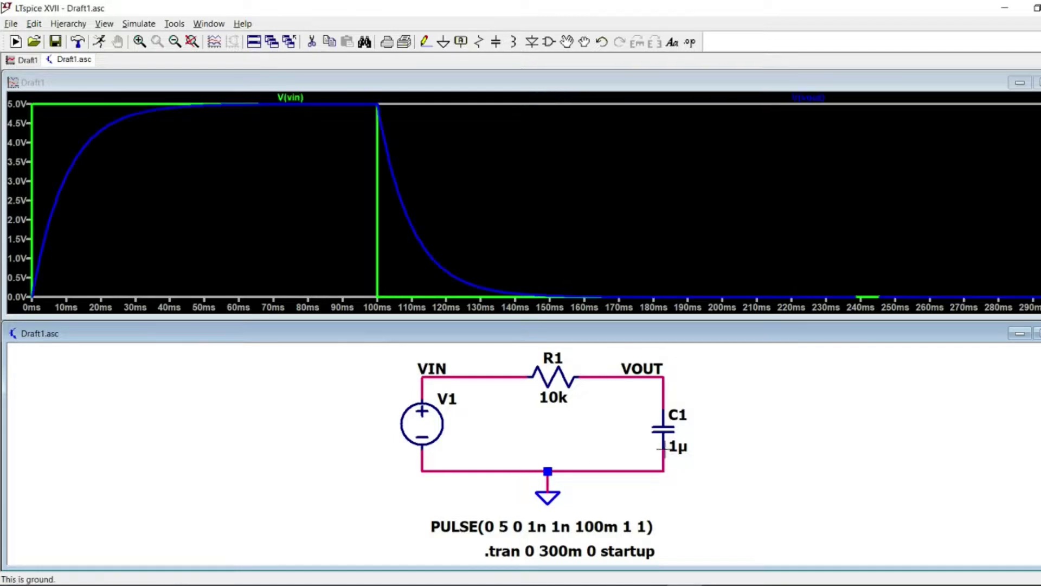